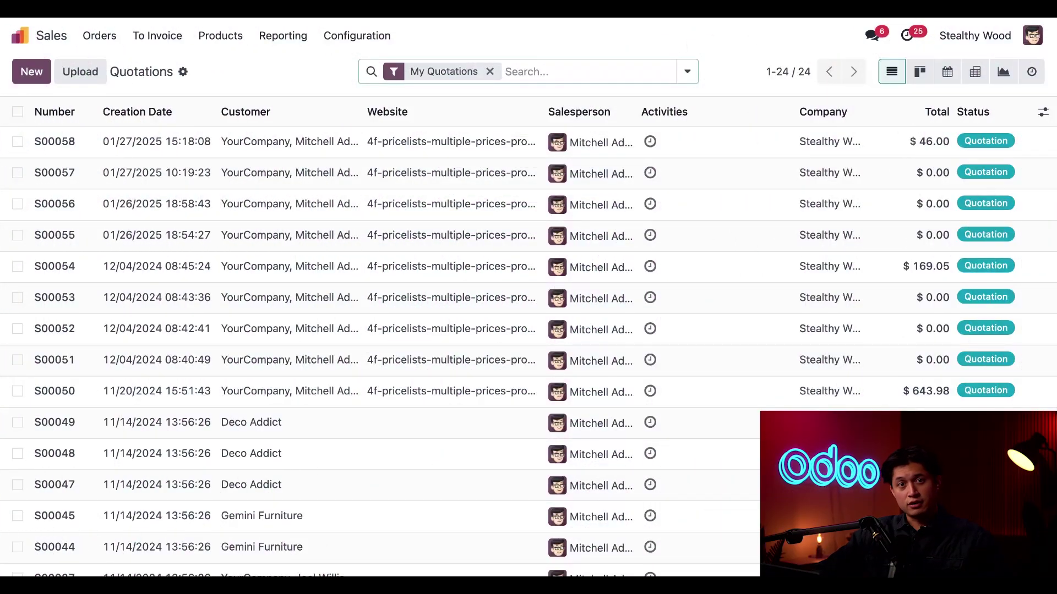
Open the Sales Settings page and scroll to Pricing, where Pricelists is enabled.
{"action": "left_click", "coordinate": [358, 37]}
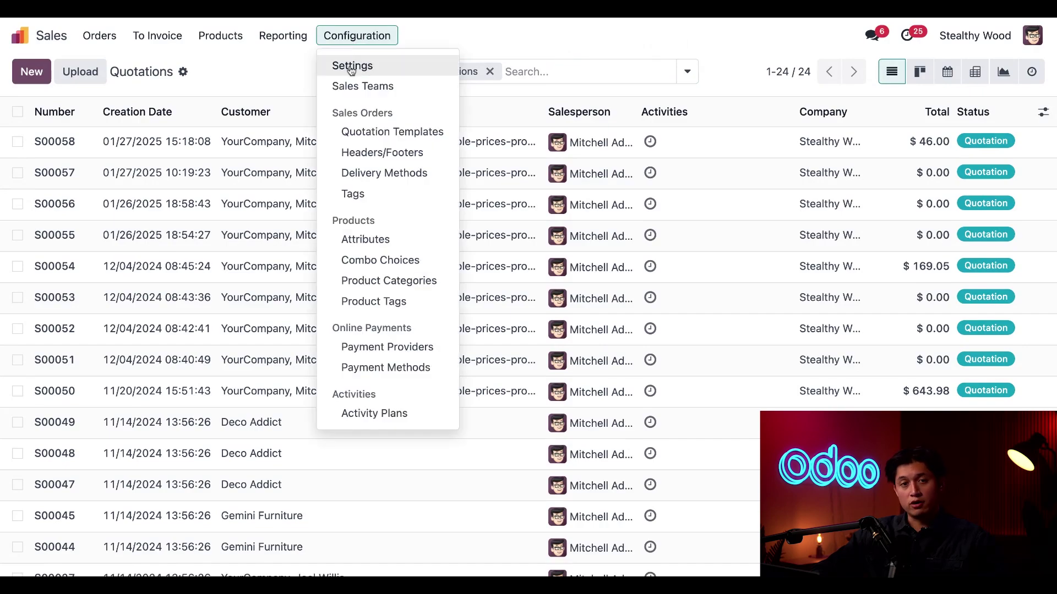
{"action": "left_click", "coordinate": [352, 68]}
{"action": "scroll", "coordinate": [456, 462], "scroll_direction": "down", "scroll_amount": 4}
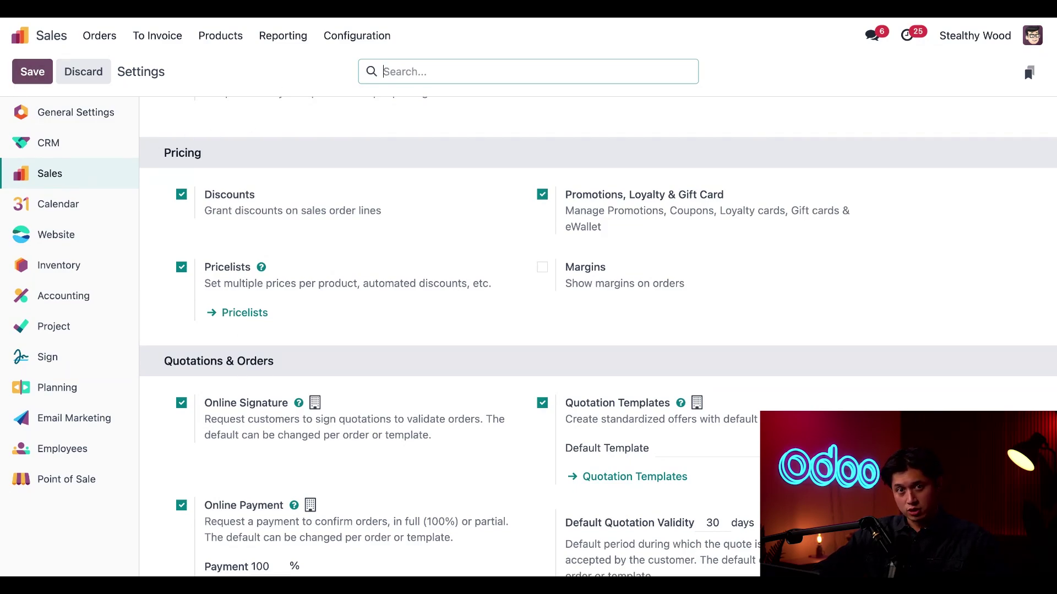
Open the Pricelists list showing Benelux, EUR and Loyal Customer.
{"action": "left_click", "coordinate": [244, 313]}
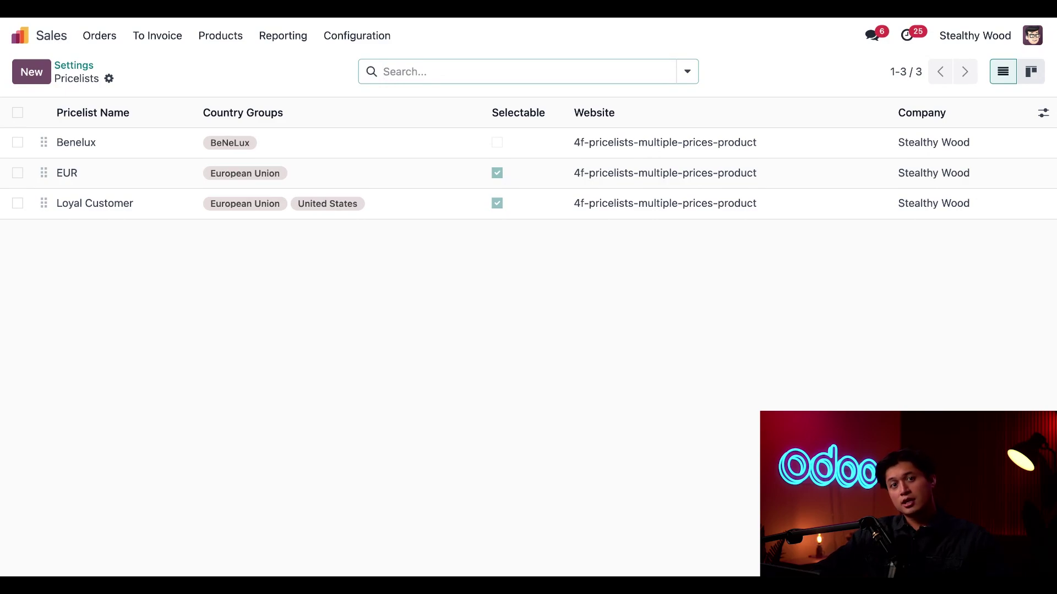
Create a pricelist named 'Winter Outdoor Furniture Sale' and add its first price rule line.
{"action": "left_click", "coordinate": [33, 74]}
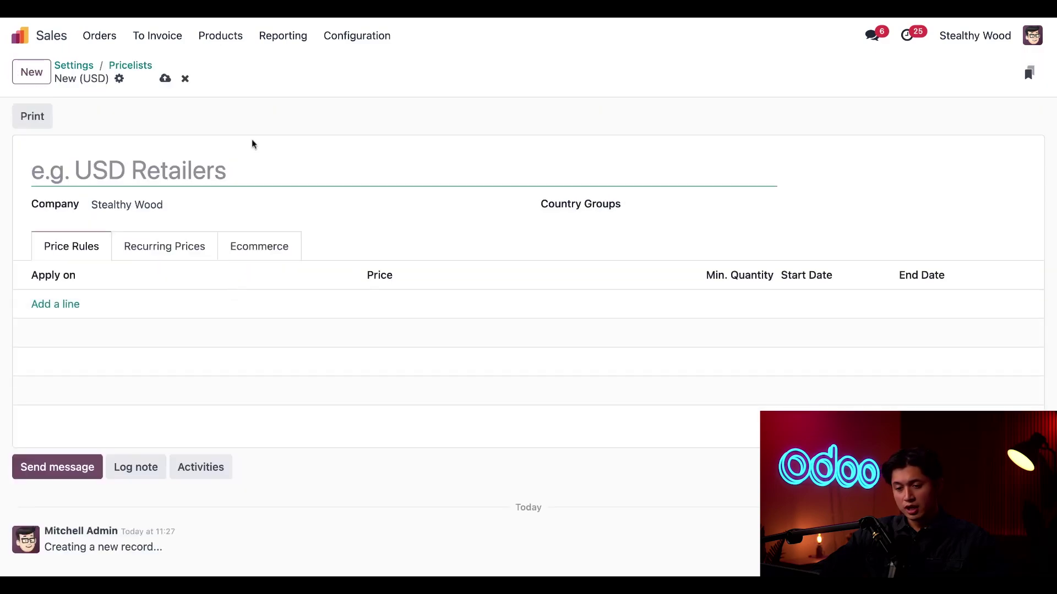
{"action": "type", "text": "Winter Outdoor Furniture Sale"}
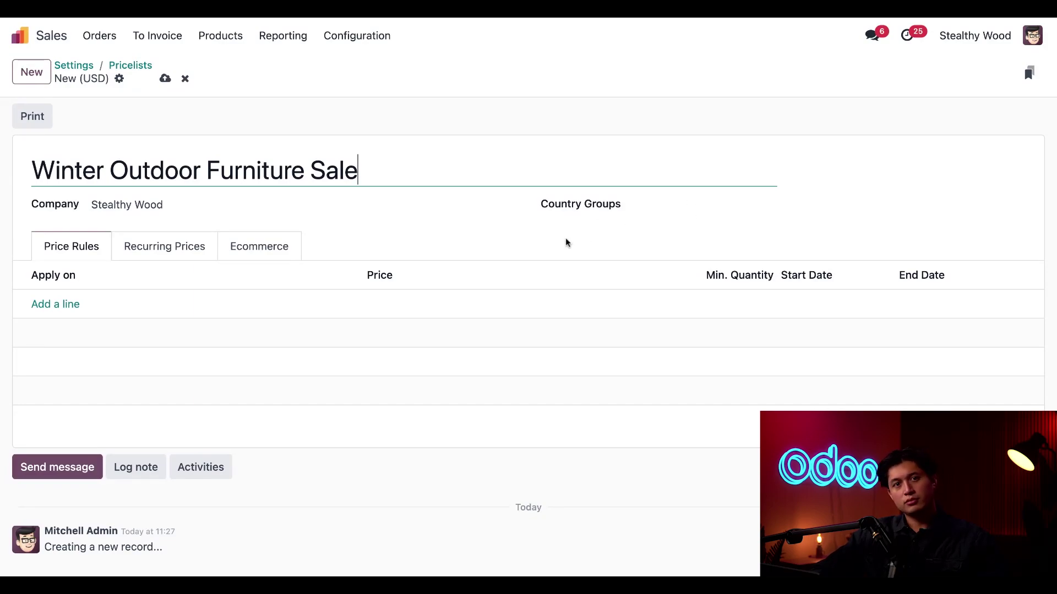
{"action": "left_click", "coordinate": [68, 305]}
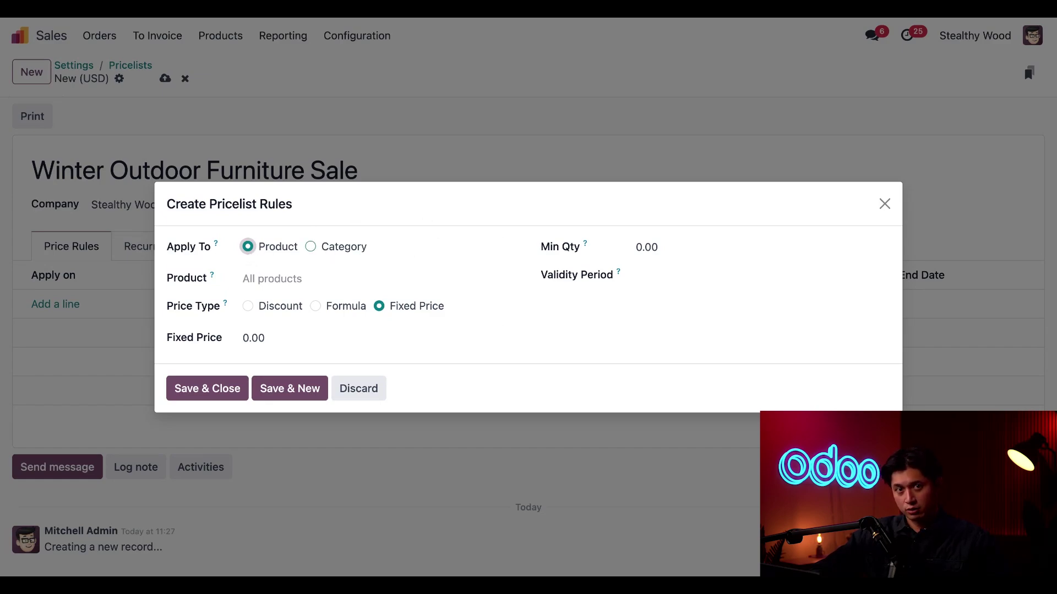
Apply the rule to the All / Saleable / Outdoor furniture category with a Formula price type.
{"action": "left_click", "coordinate": [336, 247]}
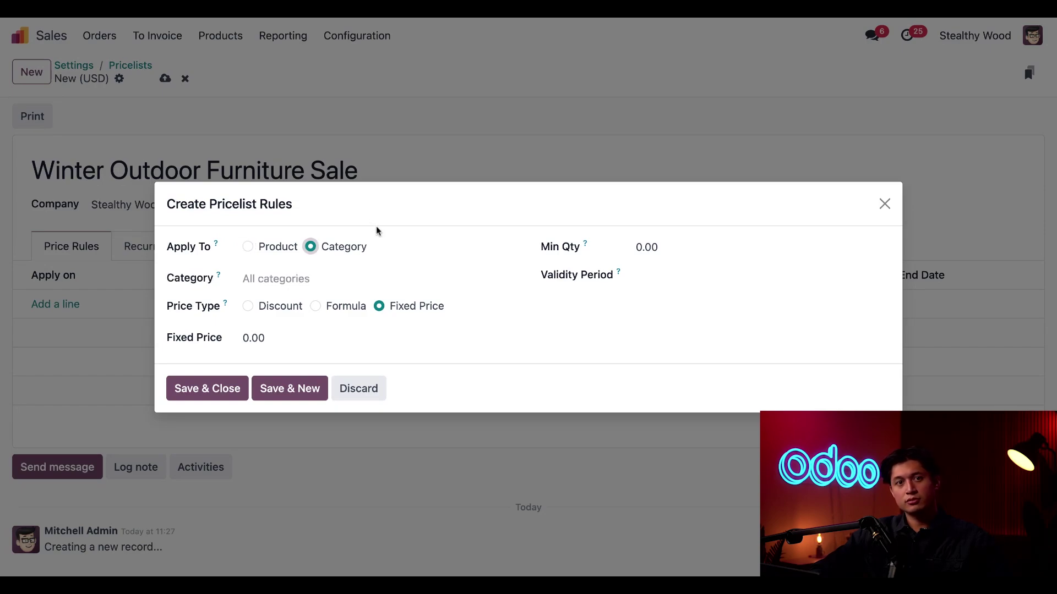
{"action": "left_click", "coordinate": [314, 278]}
{"action": "type", "text": "out"}
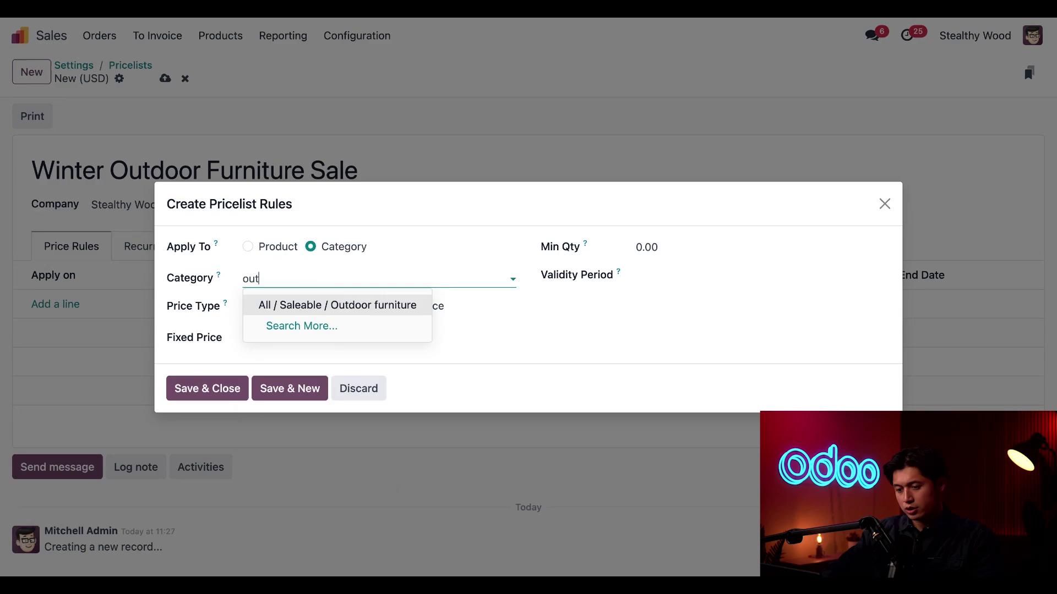
{"action": "left_click", "coordinate": [364, 308]}
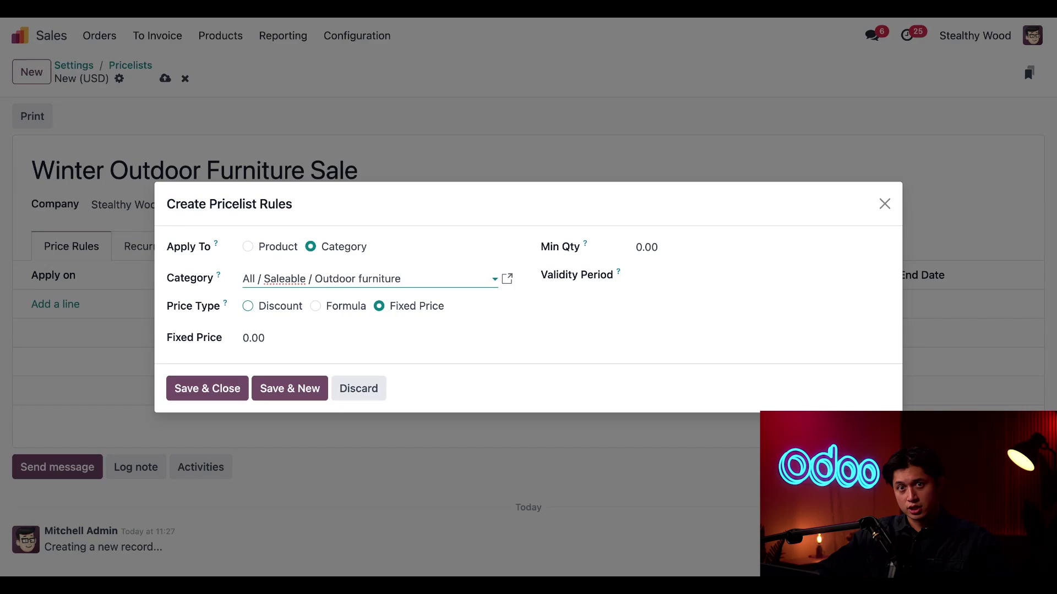
{"action": "left_click", "coordinate": [248, 306]}
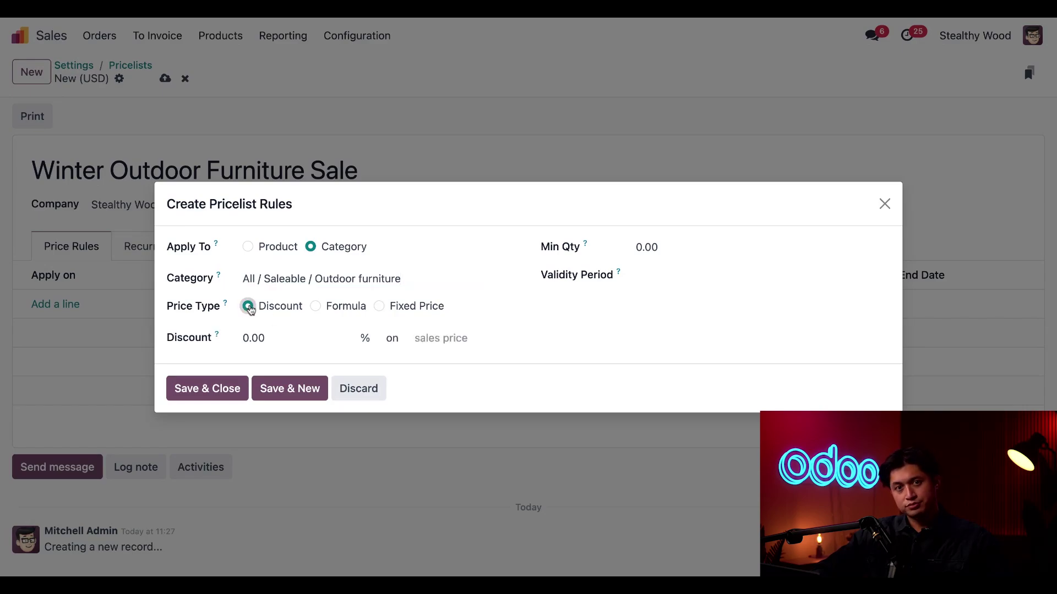
{"action": "left_click", "coordinate": [379, 306]}
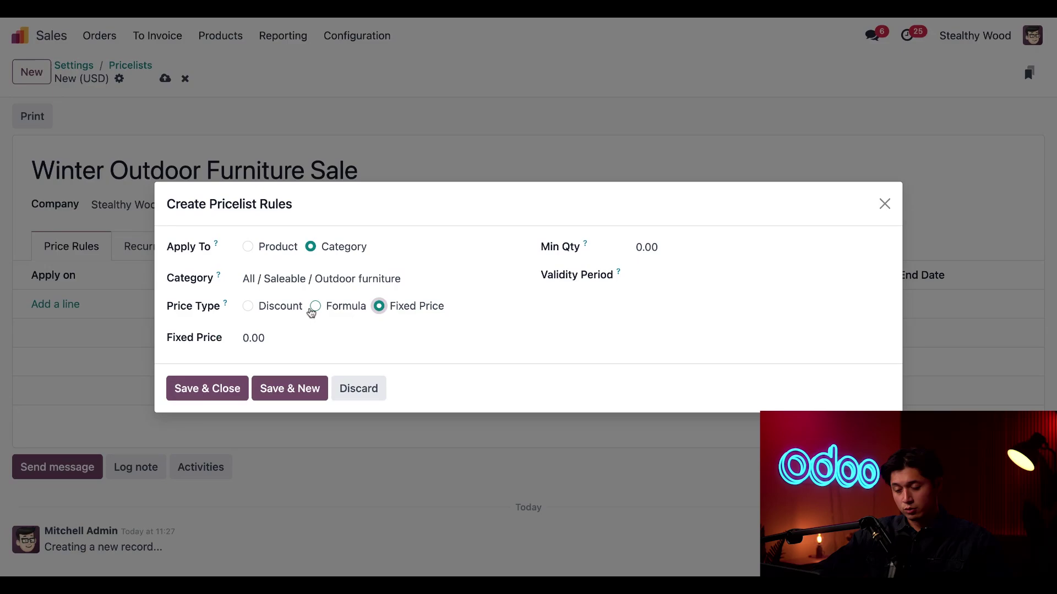
{"action": "left_click", "coordinate": [315, 306]}
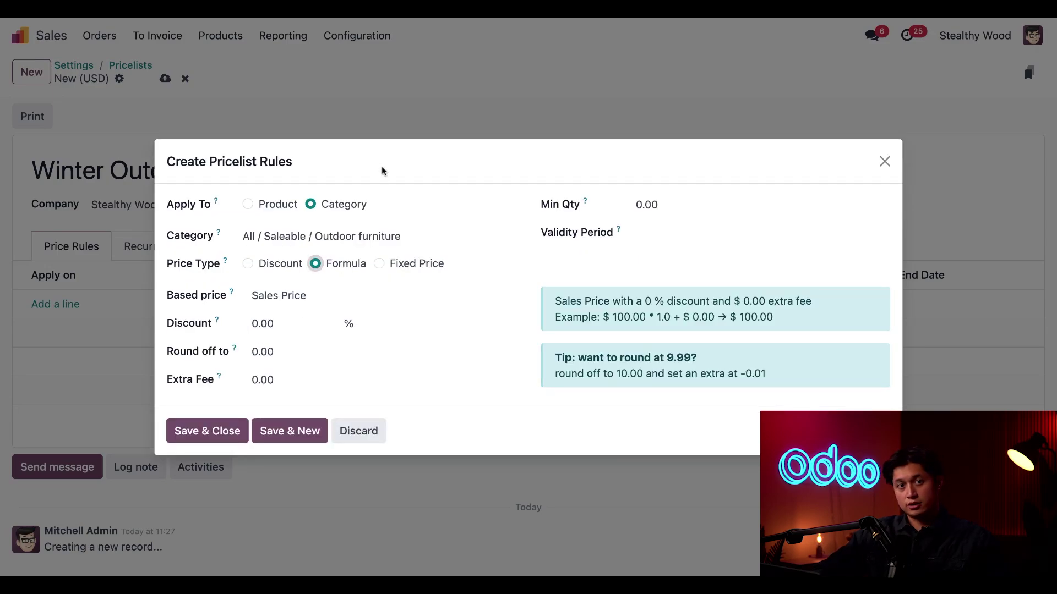
Set the formula to 20% discount, 10.00 rounding and -0.01 extra fee, so $100 becomes $79.99.
{"action": "left_click", "coordinate": [274, 326]}
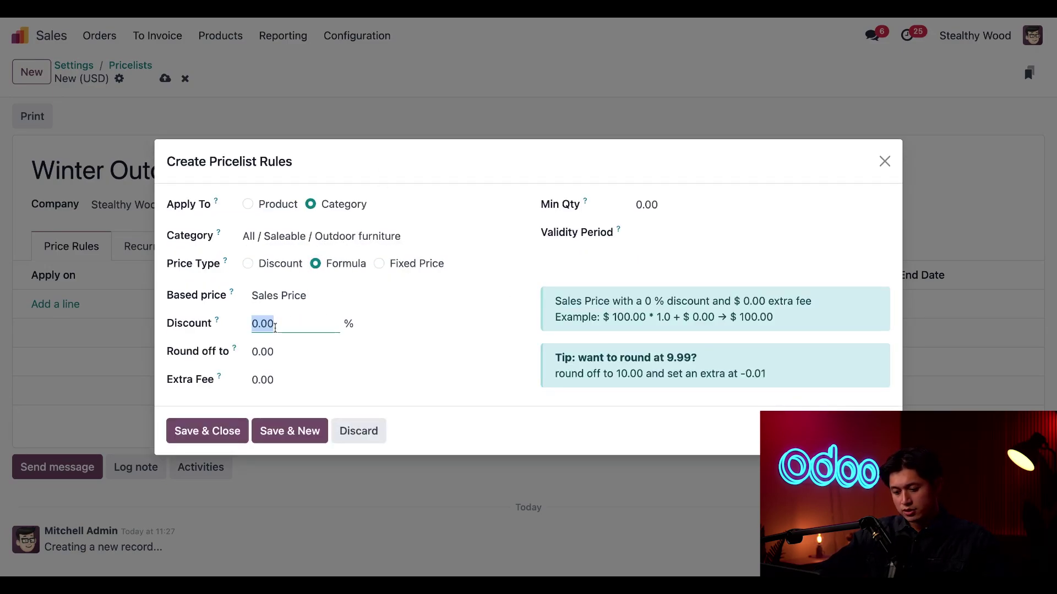
{"action": "type", "text": "20"}
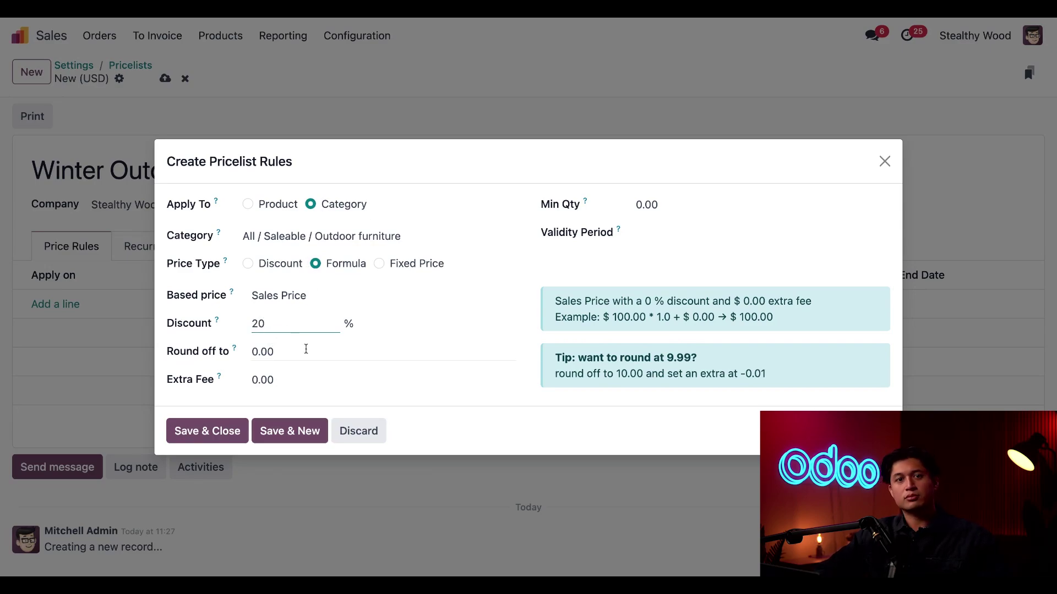
{"action": "left_click", "coordinate": [495, 332]}
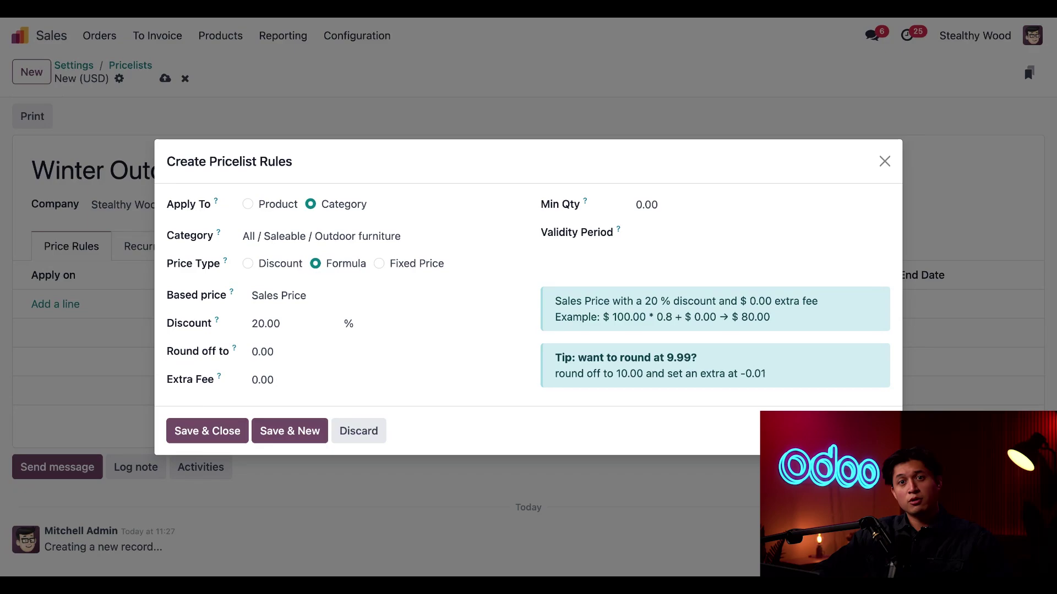
{"action": "left_click", "coordinate": [283, 349]}
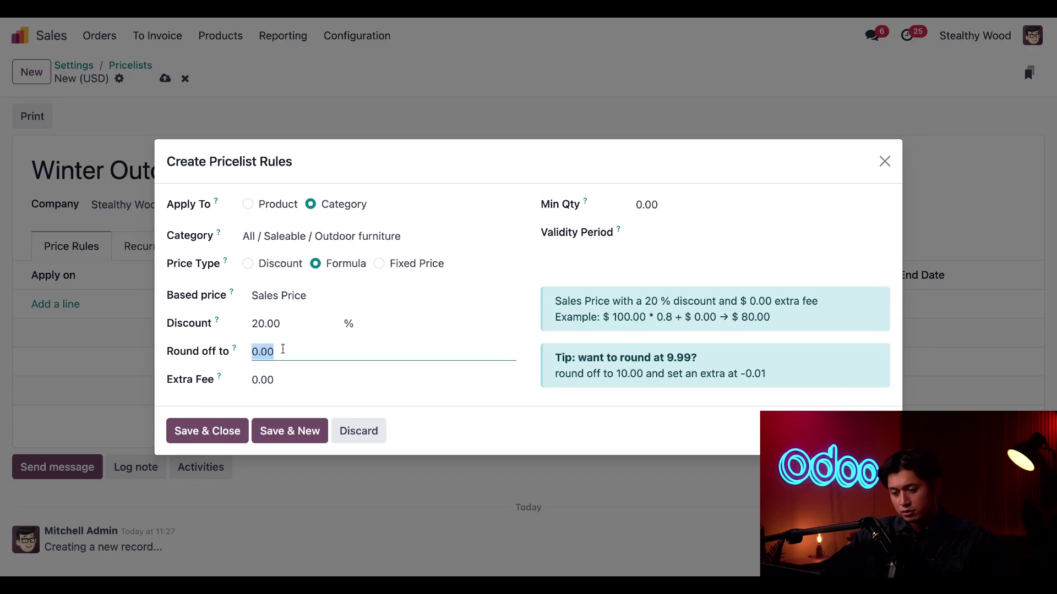
{"action": "type", "text": "10"}
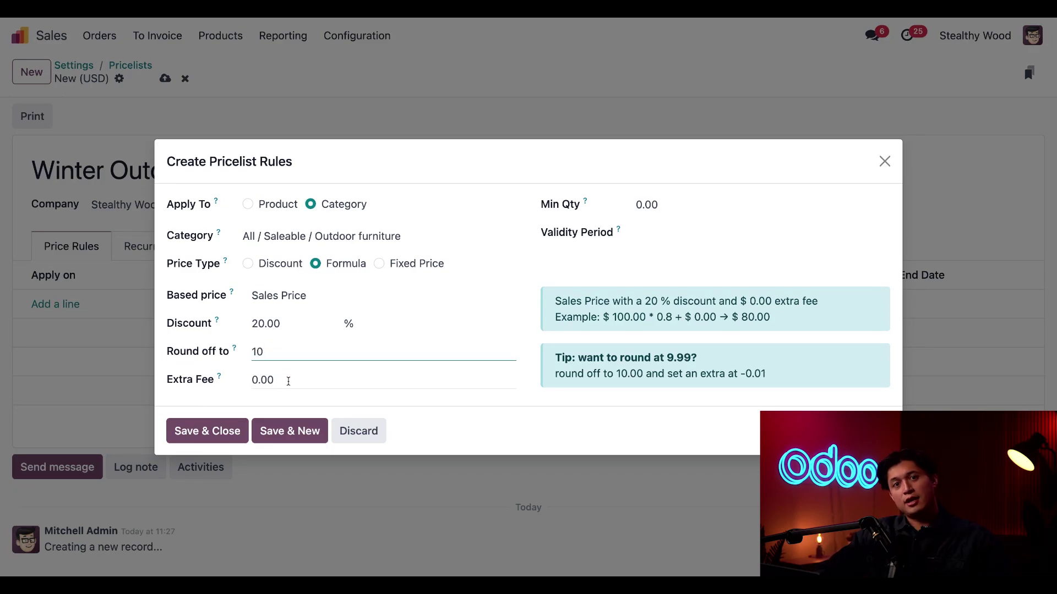
{"action": "key", "text": "Tab"}
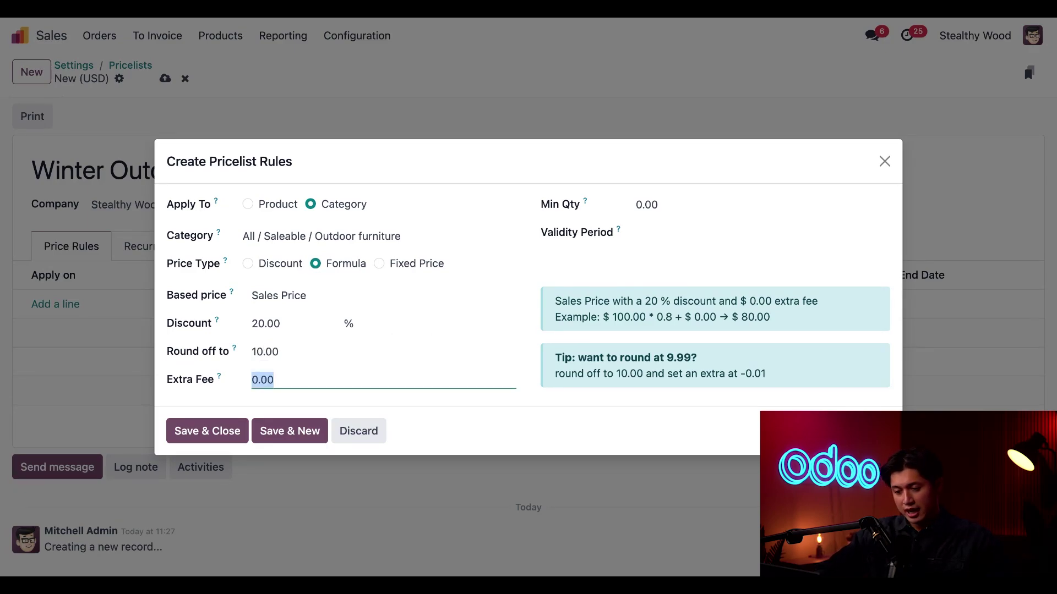
{"action": "type", "text": "-"}
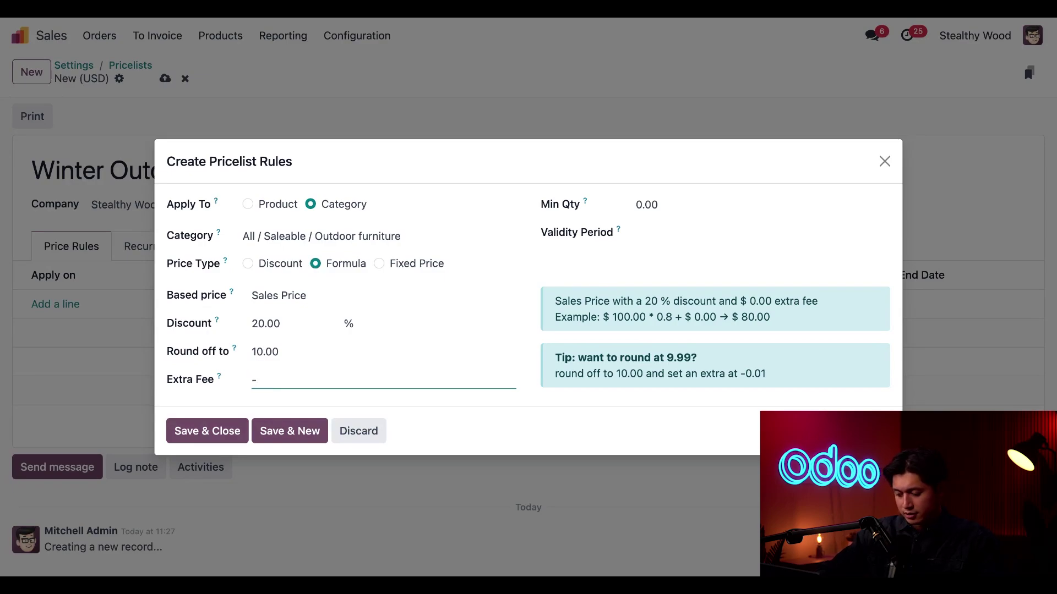
{"action": "type", "text": ".01"}
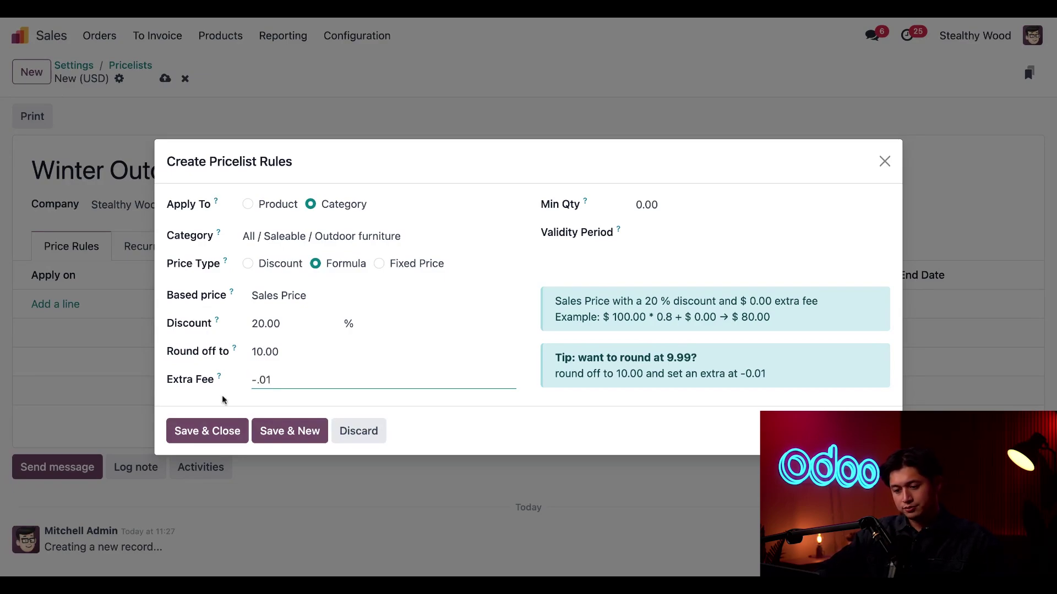
{"action": "left_click", "coordinate": [224, 400]}
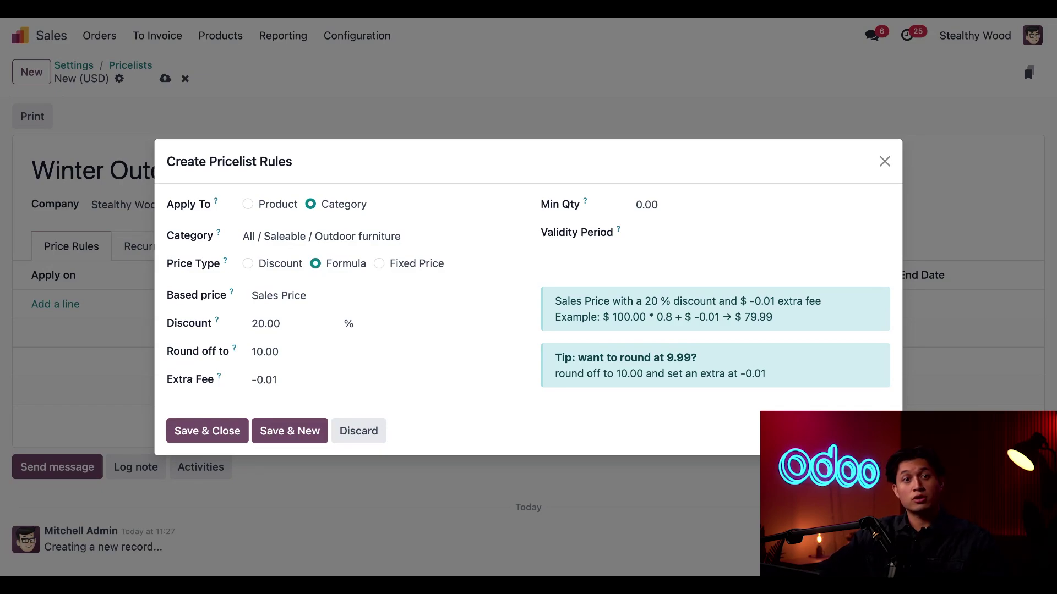
Set the rule's minimum quantity to 2.
{"action": "left_click", "coordinate": [652, 205]}
{"action": "type", "text": "2"}
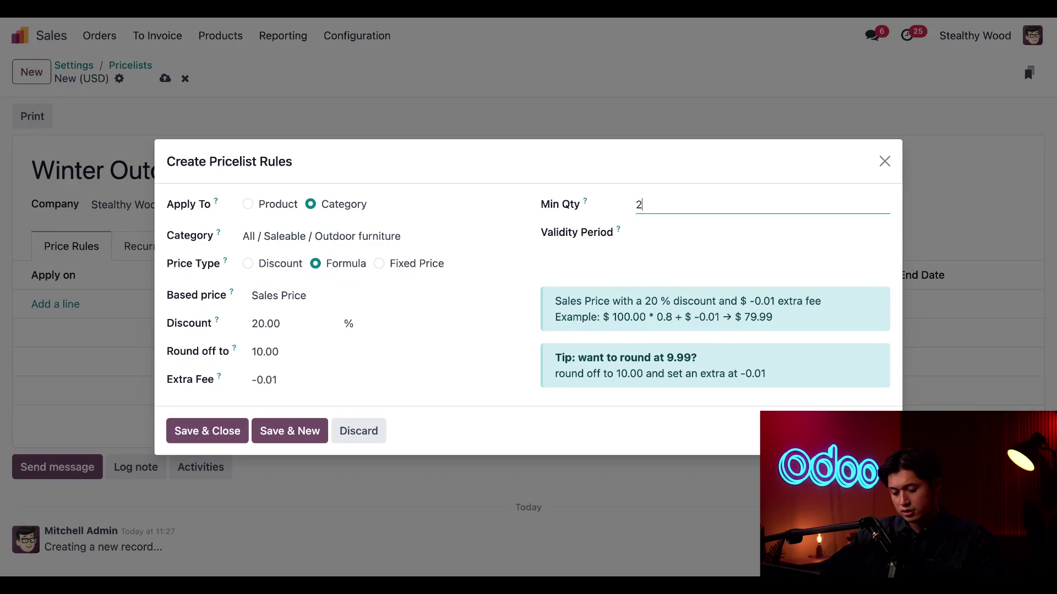
{"action": "left_click", "coordinate": [641, 176]}
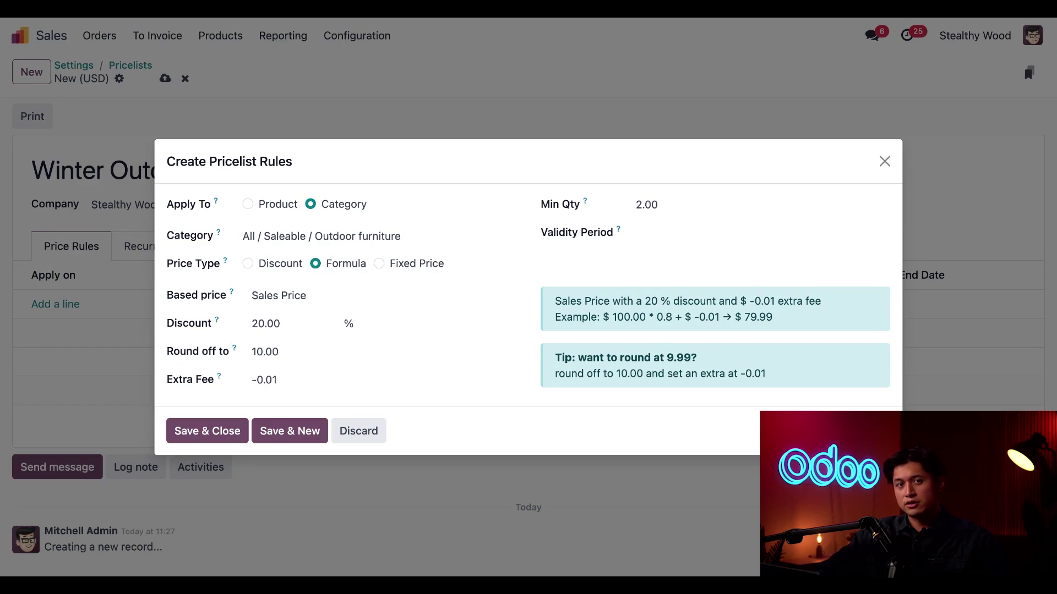
Make the rule valid from 01/28/2025 11:00 to 02/28/2025 12:00.
{"action": "left_click", "coordinate": [643, 236]}
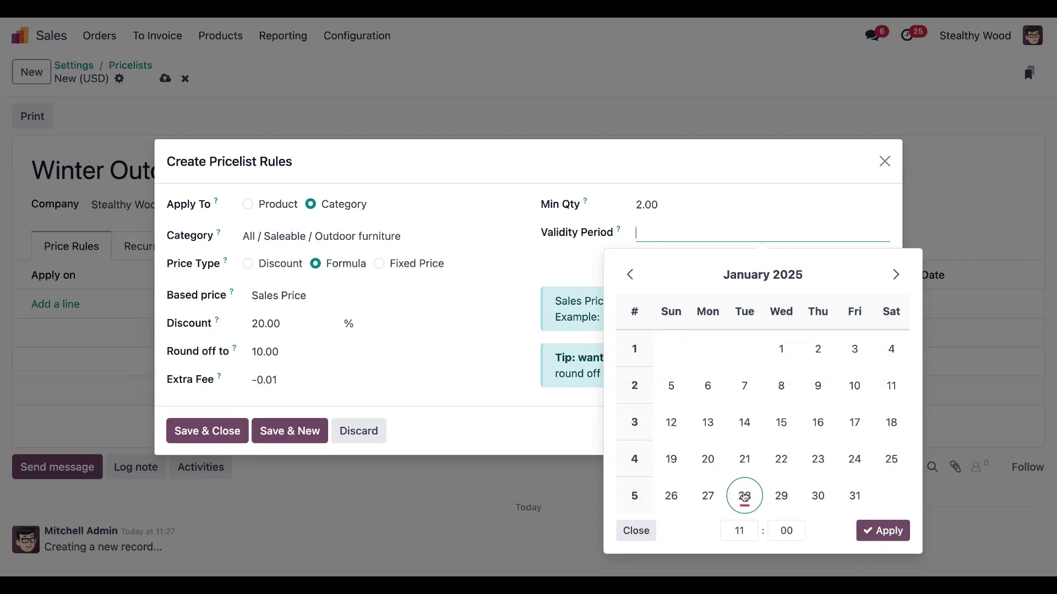
{"action": "left_click", "coordinate": [744, 496]}
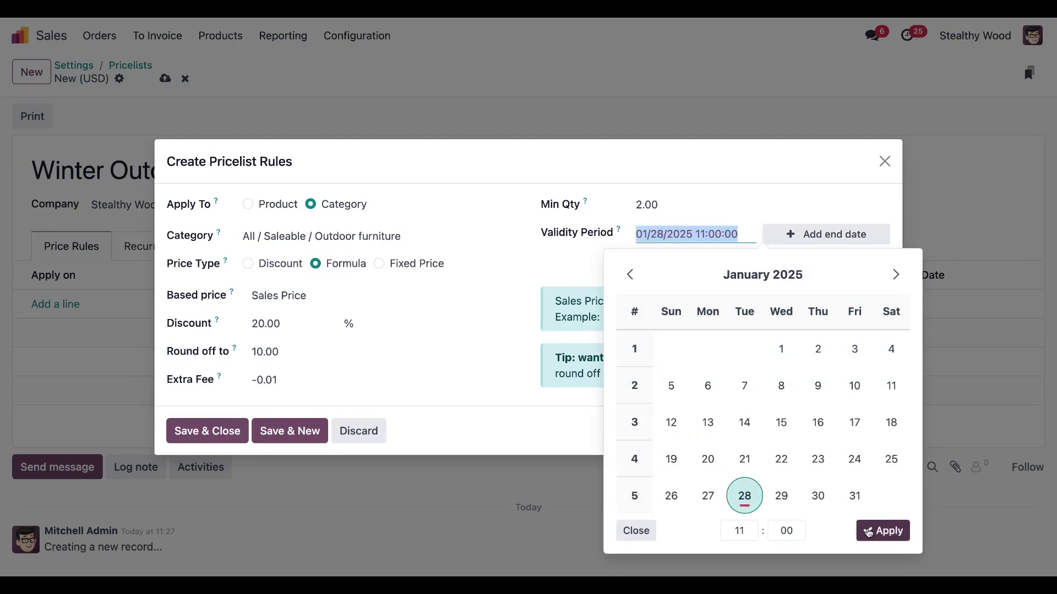
{"action": "left_click", "coordinate": [868, 529]}
{"action": "mouse_move", "coordinate": [790, 231]}
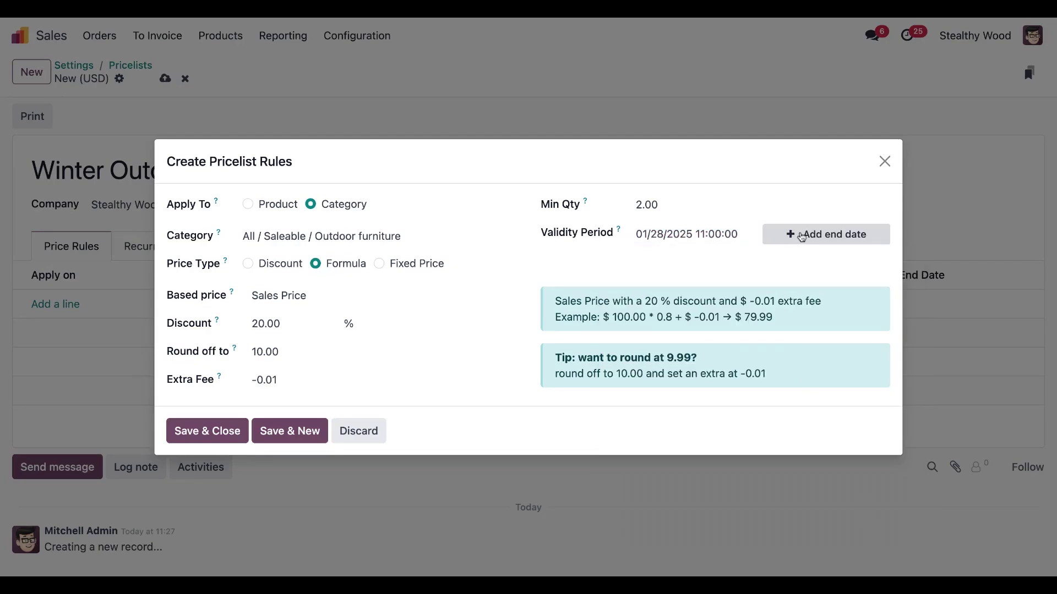
{"action": "left_click", "coordinate": [801, 236]}
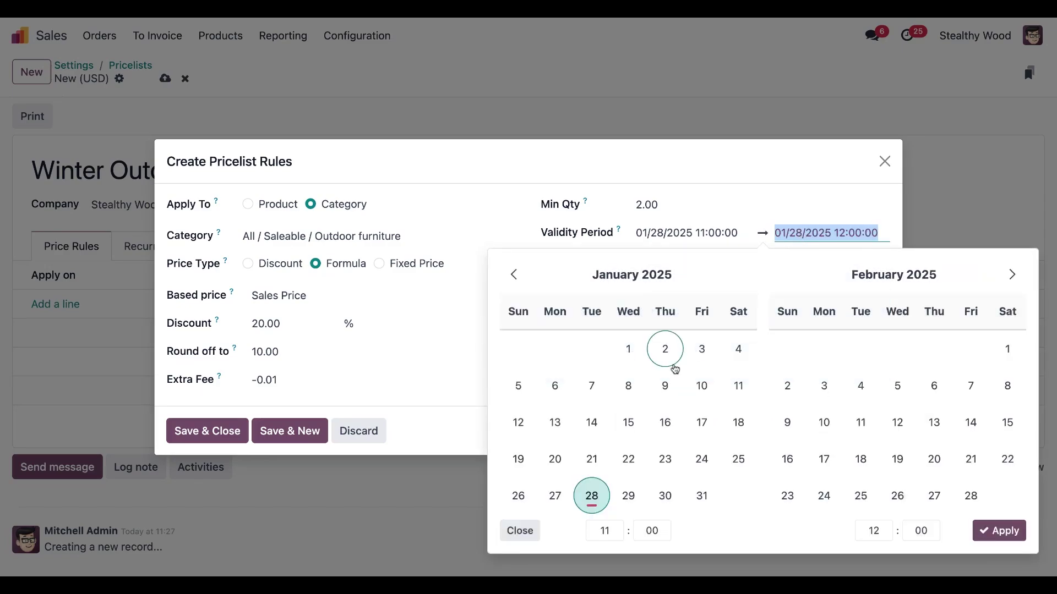
{"action": "left_click", "coordinate": [971, 502]}
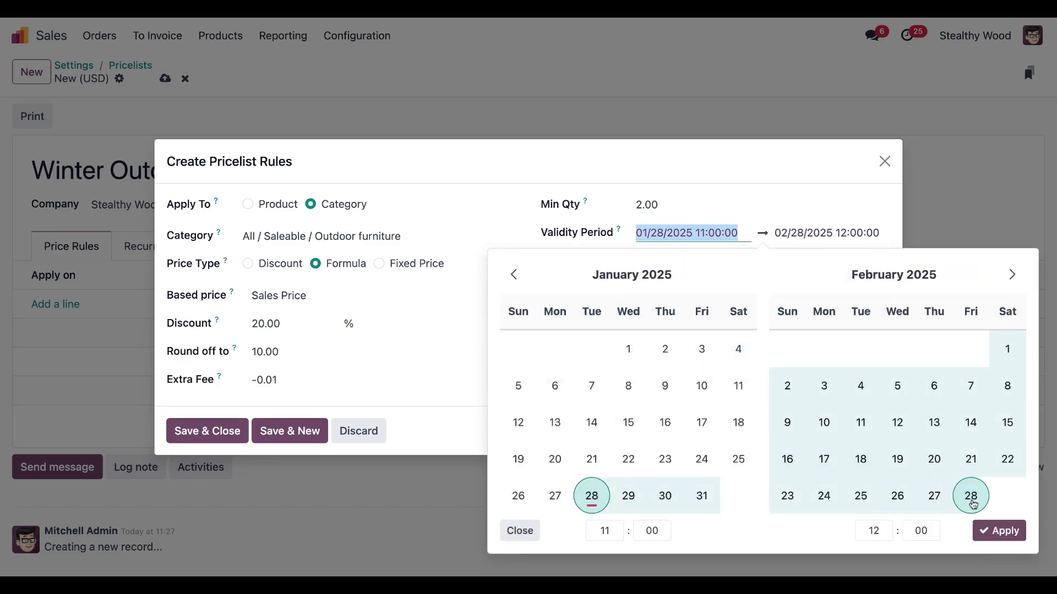
{"action": "left_click", "coordinate": [1000, 531]}
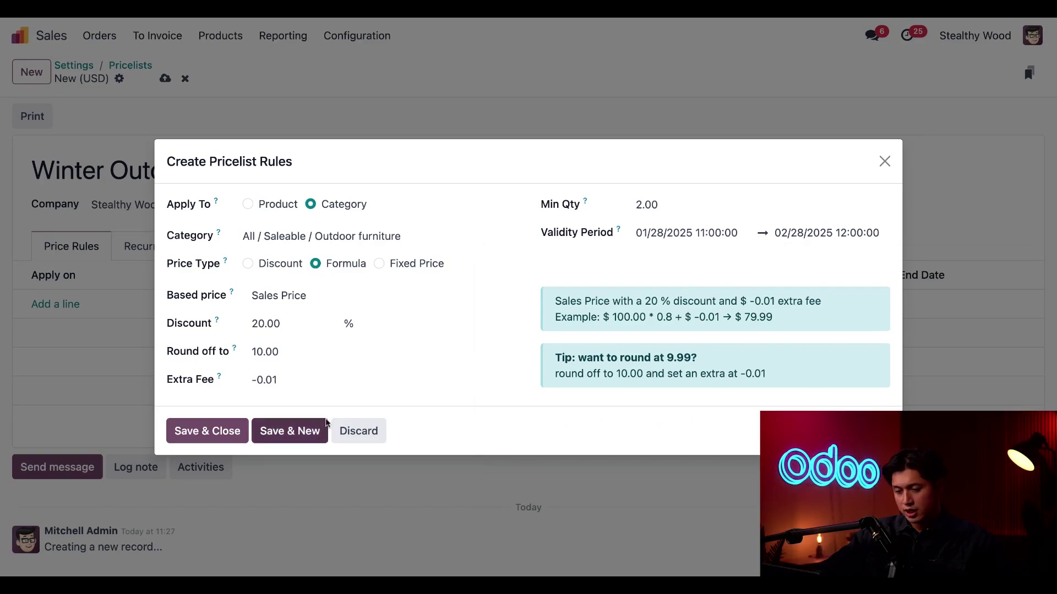
Save the rule, then review the pricelist's Recurring Prices and Ecommerce settings.
{"action": "left_click", "coordinate": [207, 435]}
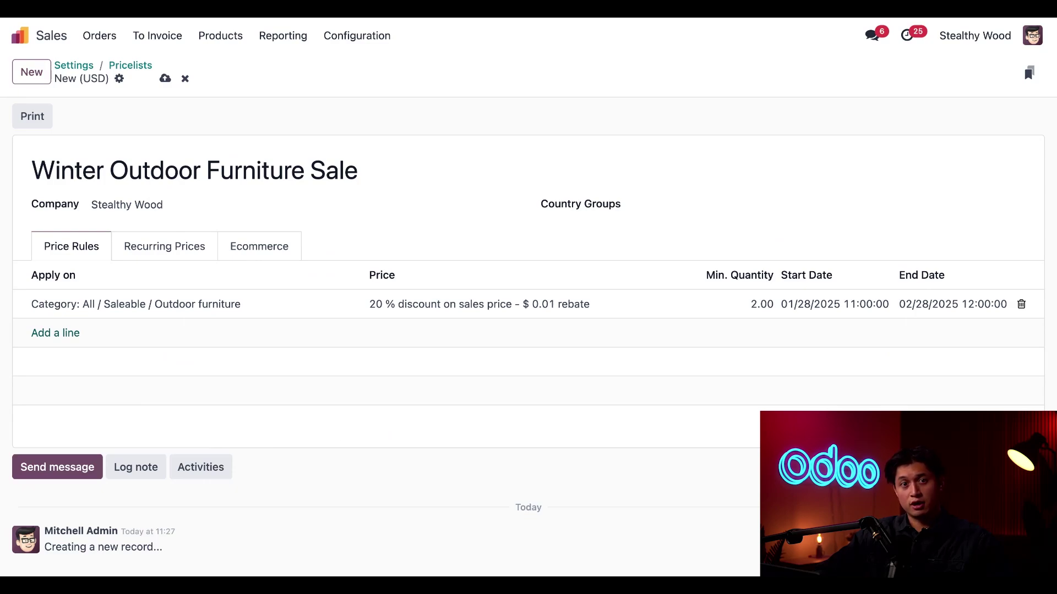
{"action": "left_click", "coordinate": [186, 252]}
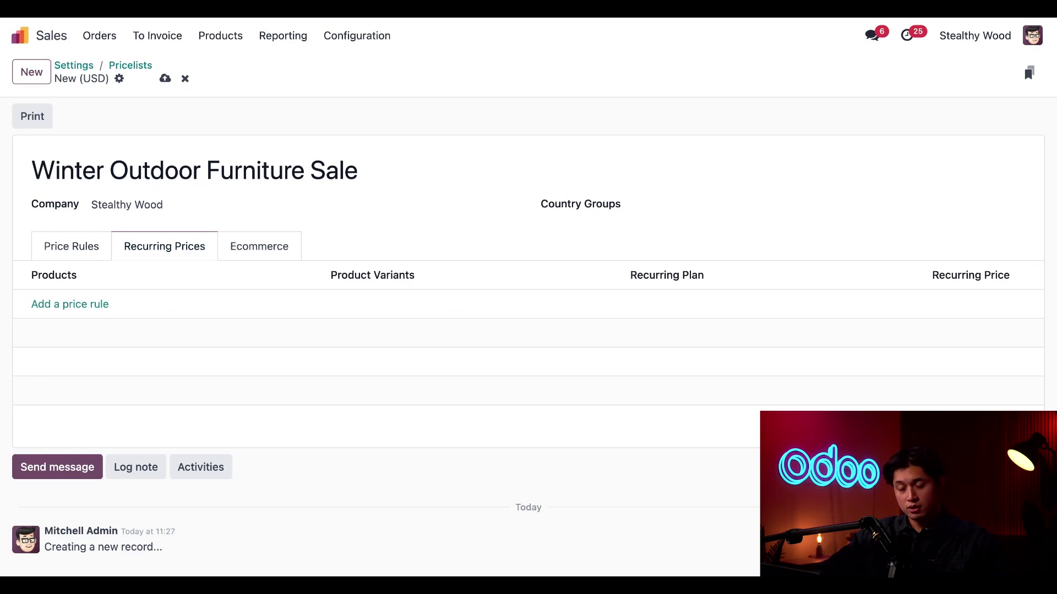
{"action": "left_click", "coordinate": [274, 250]}
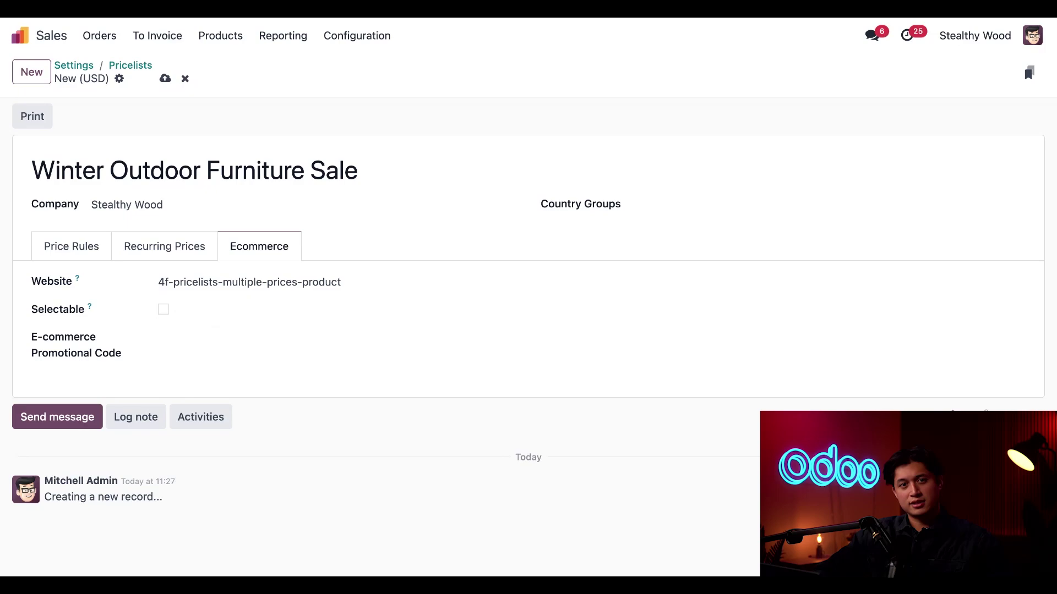
Open the Outdoor Chair product and view its website page priced at $ 75.00.
{"action": "left_click", "coordinate": [210, 42]}
{"action": "left_click", "coordinate": [239, 67]}
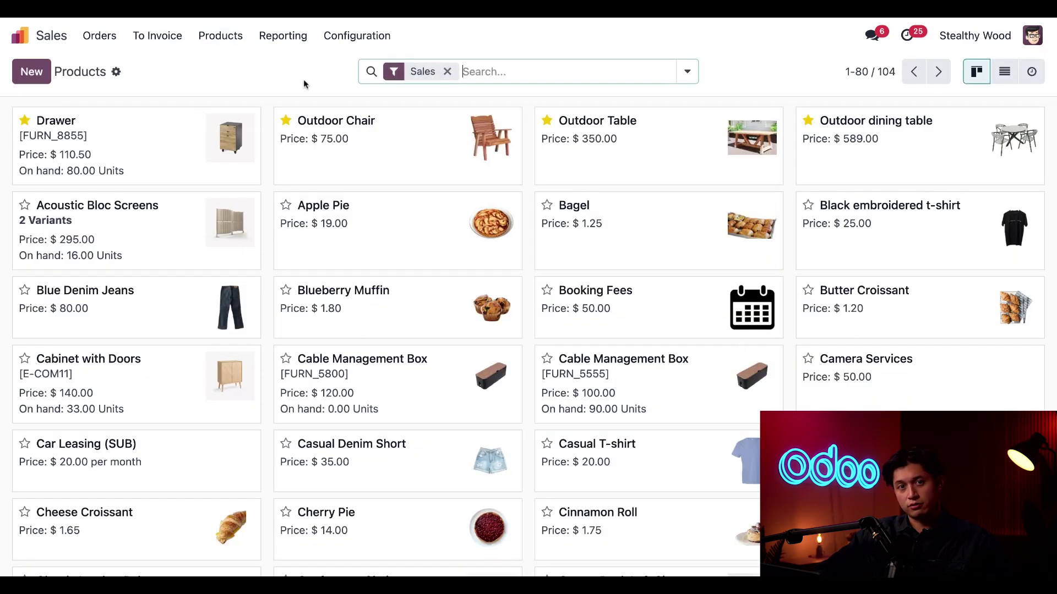
{"action": "left_click", "coordinate": [379, 169]}
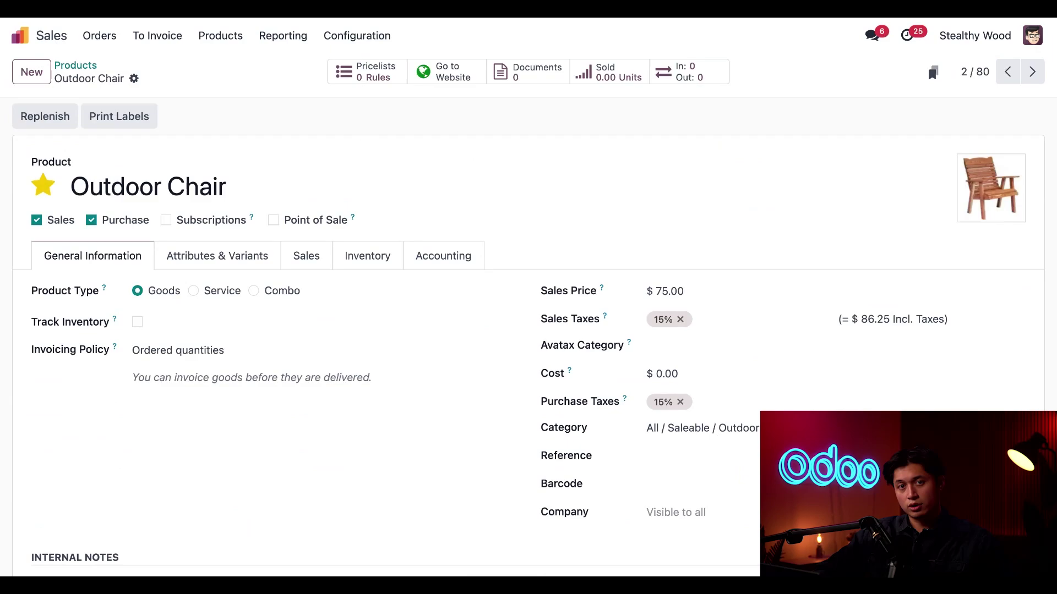
{"action": "left_click", "coordinate": [469, 76]}
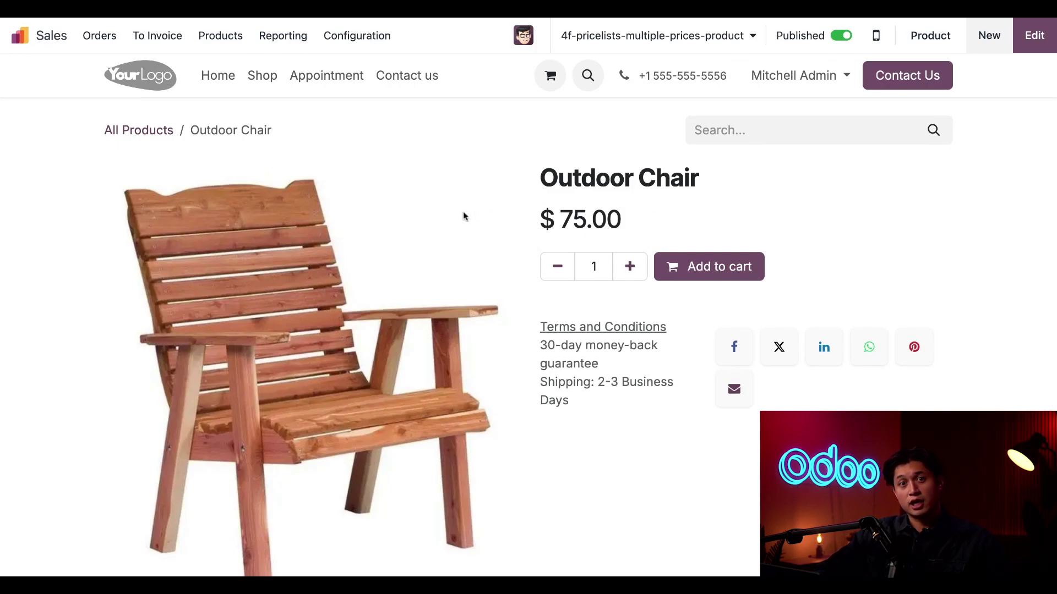
Raise the Outdoor Chair quantity to 2 and highlight the discounted $59.99 price.
{"action": "left_click", "coordinate": [629, 266]}
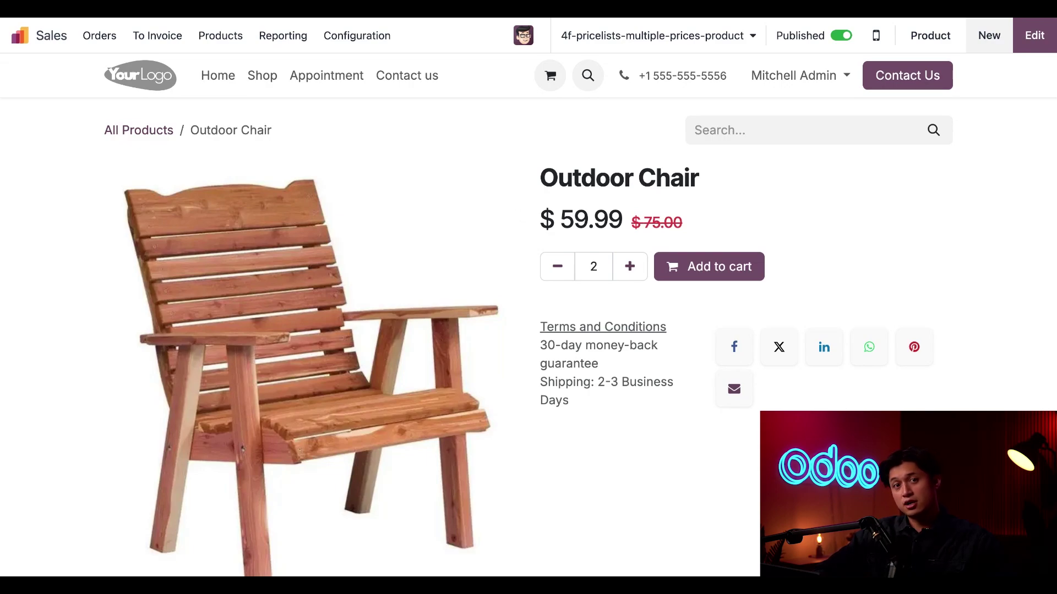
{"action": "left_click_drag", "start_coordinate": [552, 219], "coordinate": [616, 221]}
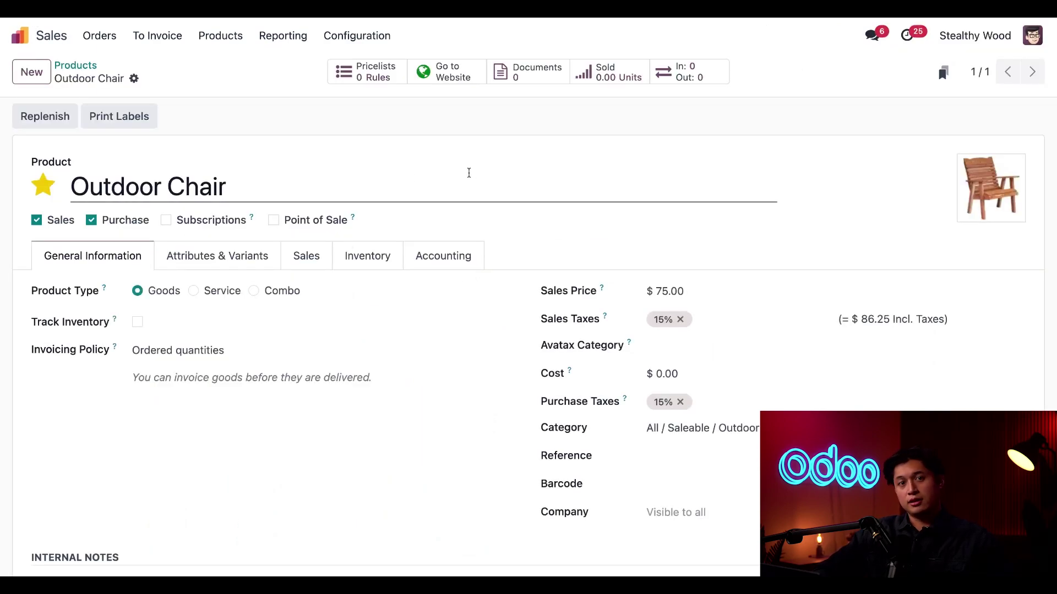
Open the Outdoor Chair's price rules and add a new rule line defaulting to Benelux (USD).
{"action": "left_click", "coordinate": [379, 77]}
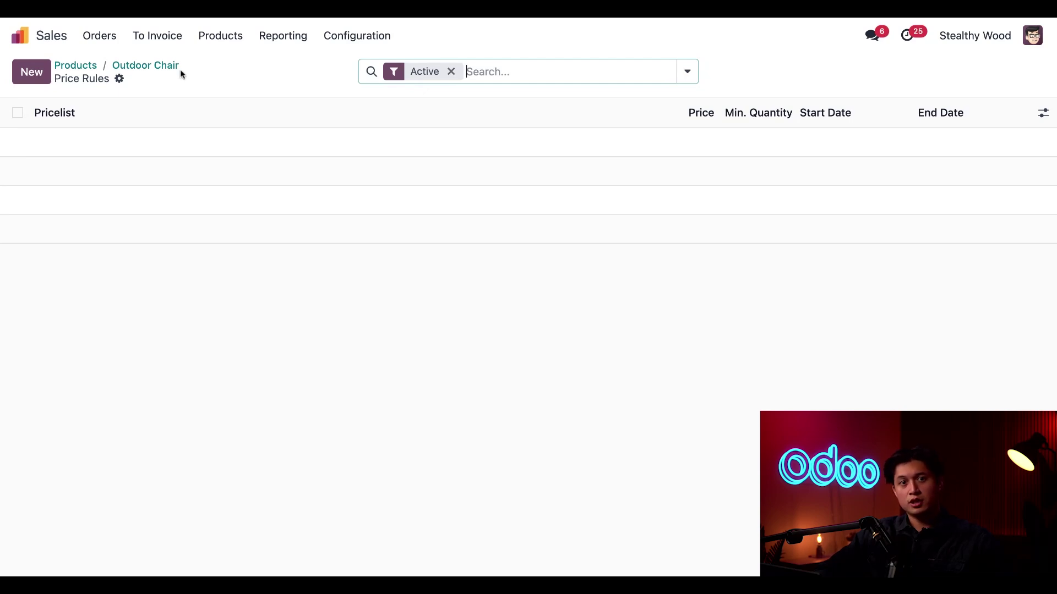
{"action": "left_click", "coordinate": [32, 72]}
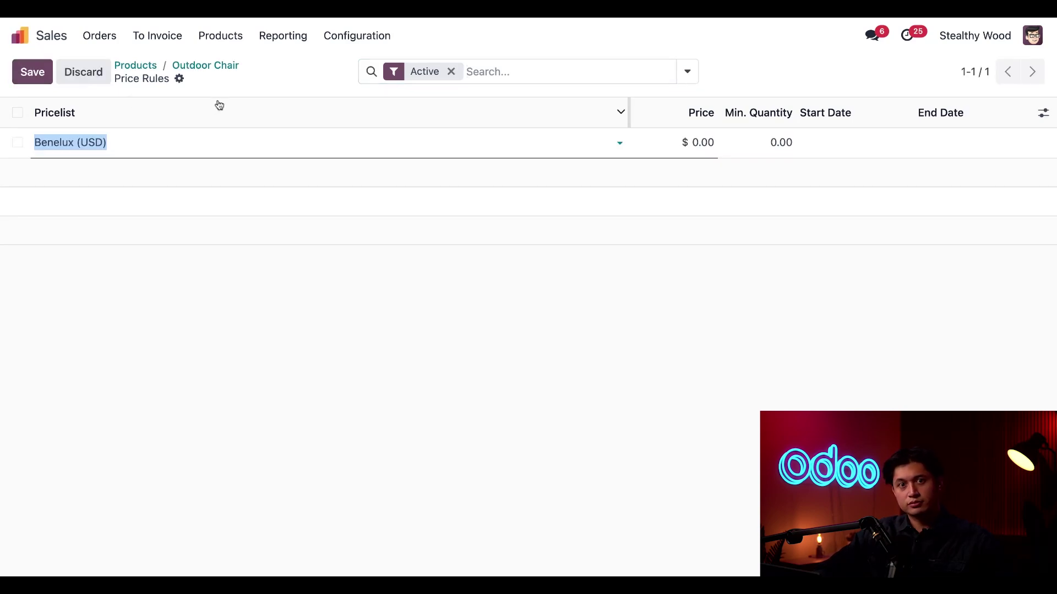